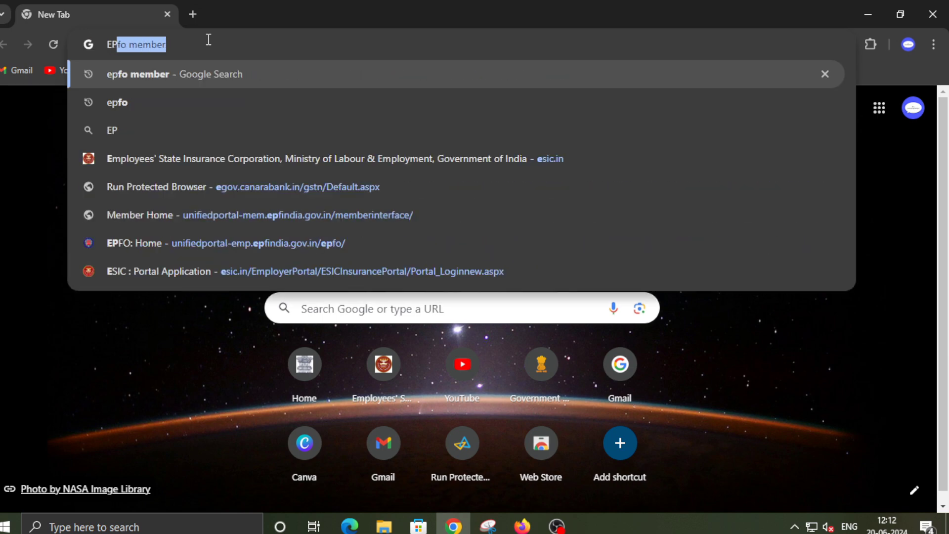
- Search Google for 'EPFO MEM' and open the EPFO Member Home result
{"action": "type", "text": "MEM"}
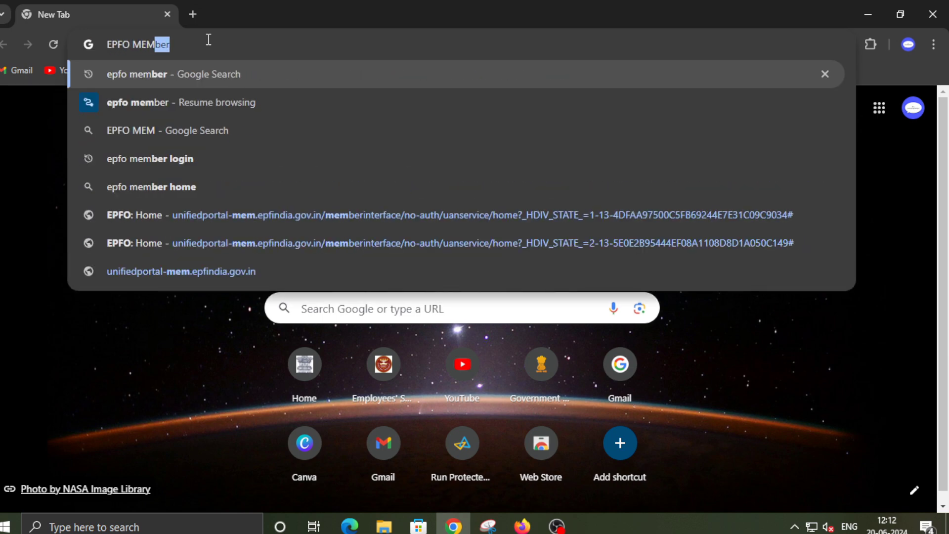
{"action": "key", "text": "Return"}
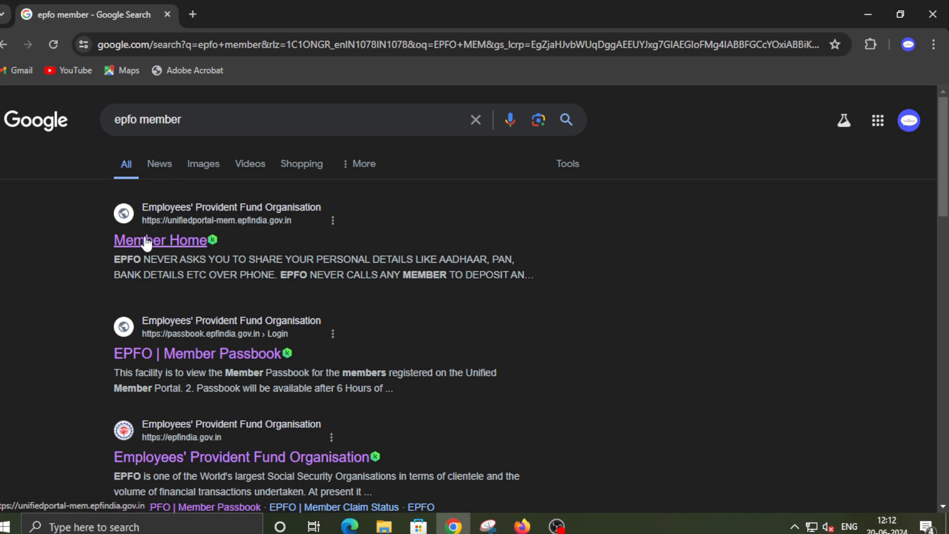
{"action": "left_click", "coordinate": [147, 242]}
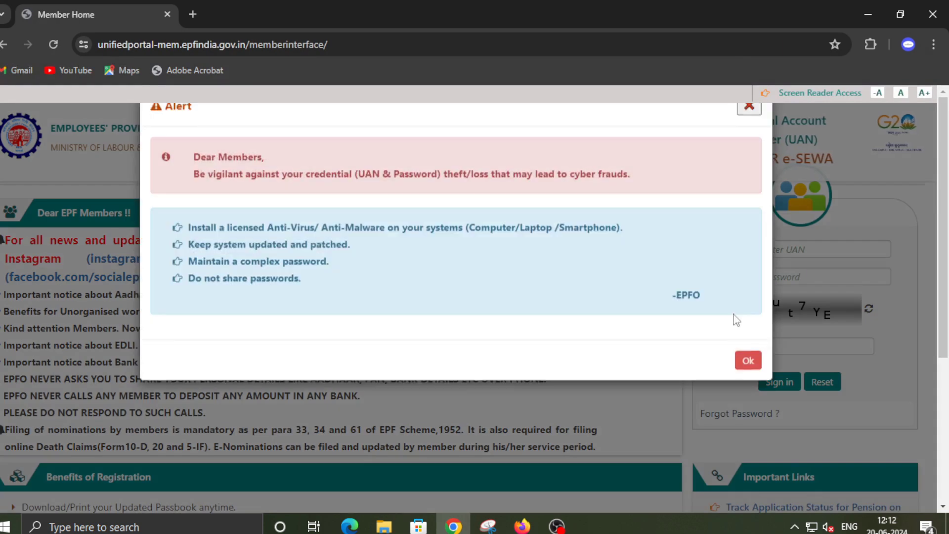
- Dismiss the home page alert and open Know Your UAN from Important Links
{"action": "left_click", "coordinate": [747, 384]}
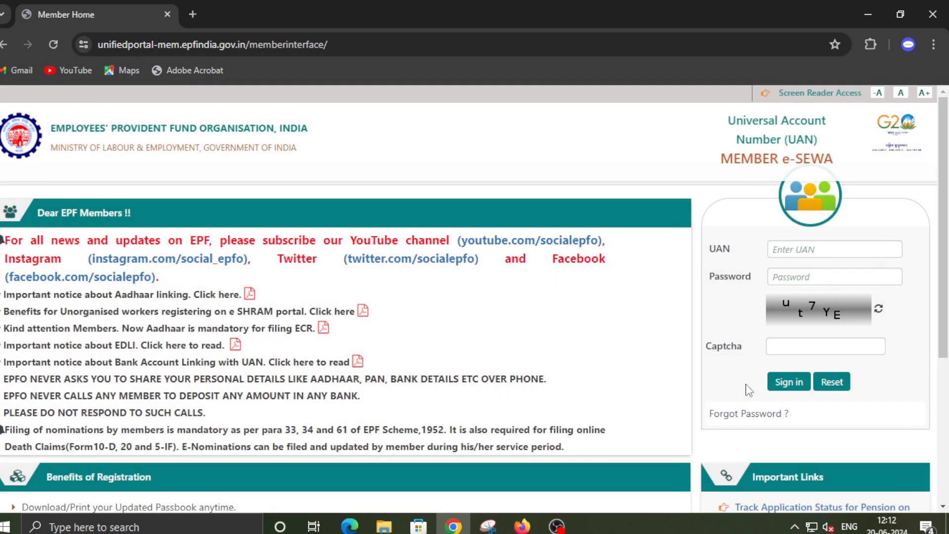
{"action": "scroll", "coordinate": [759, 380], "scroll_direction": "down", "scroll_amount": 5}
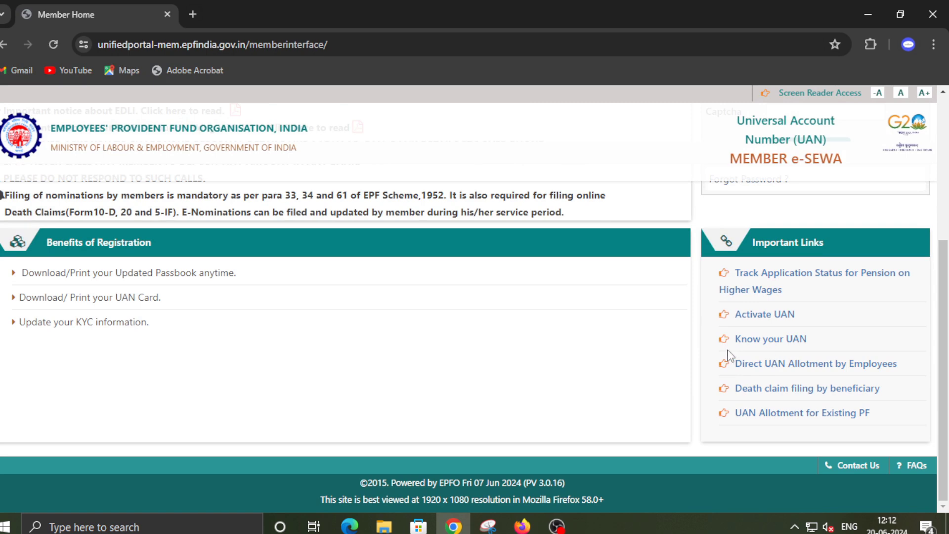
{"action": "left_click", "coordinate": [780, 345]}
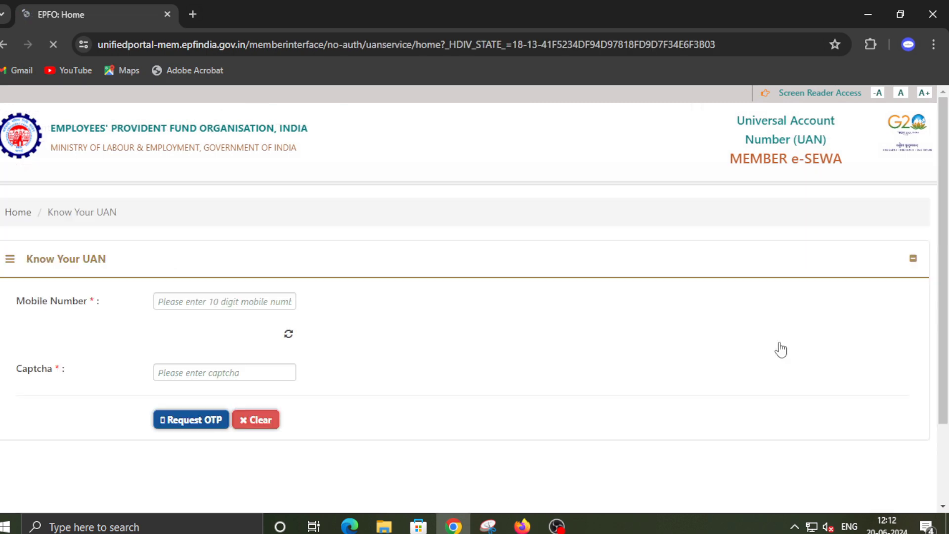
- Enter the member's mobile number and the displayed captcha
{"action": "left_click", "coordinate": [274, 300]}
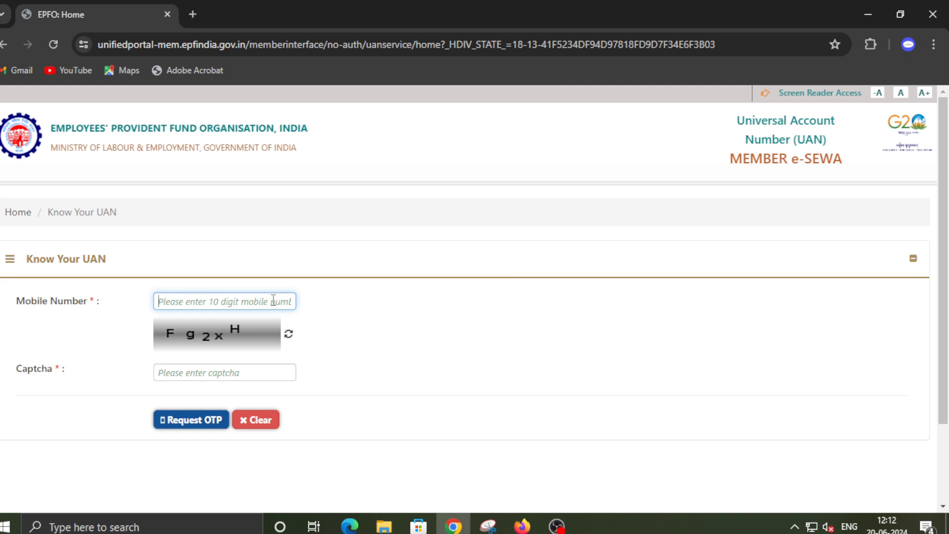
{"action": "type", "text": "9876"}
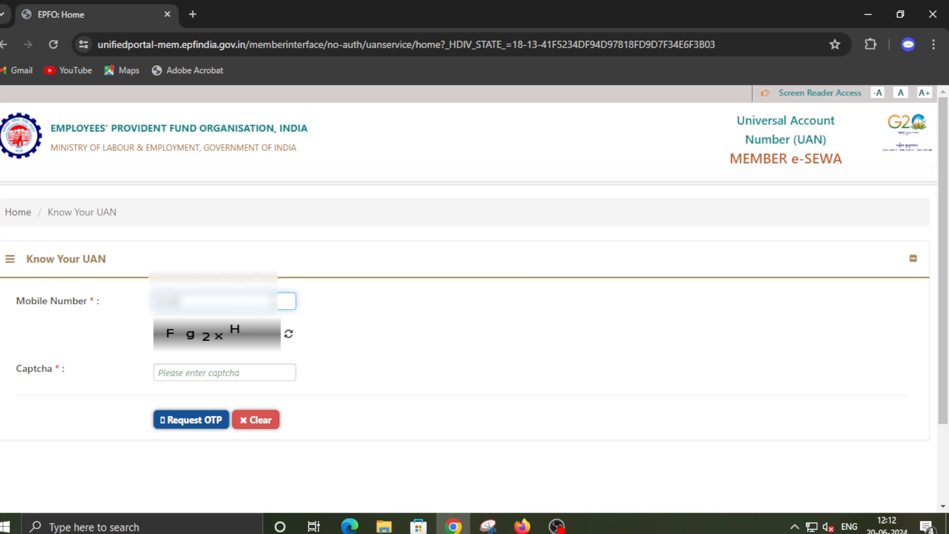
{"action": "type", "text": "543210"}
{"action": "left_click", "coordinate": [253, 376]}
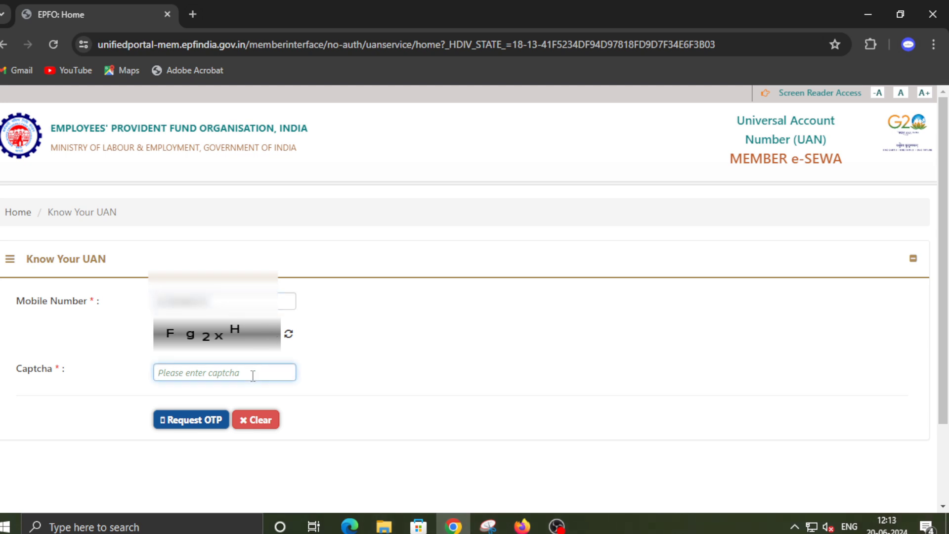
{"action": "type", "text": "Fg2xH"}
- Request the OTP, enter the received code and the new captcha, and validate it
{"action": "left_click", "coordinate": [214, 418]}
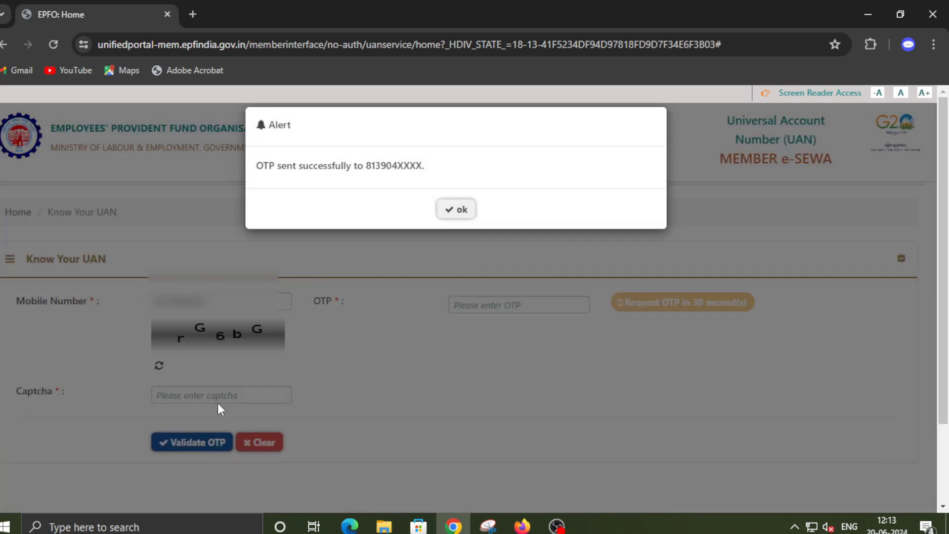
{"action": "left_click", "coordinate": [459, 210]}
{"action": "left_click", "coordinate": [477, 303]}
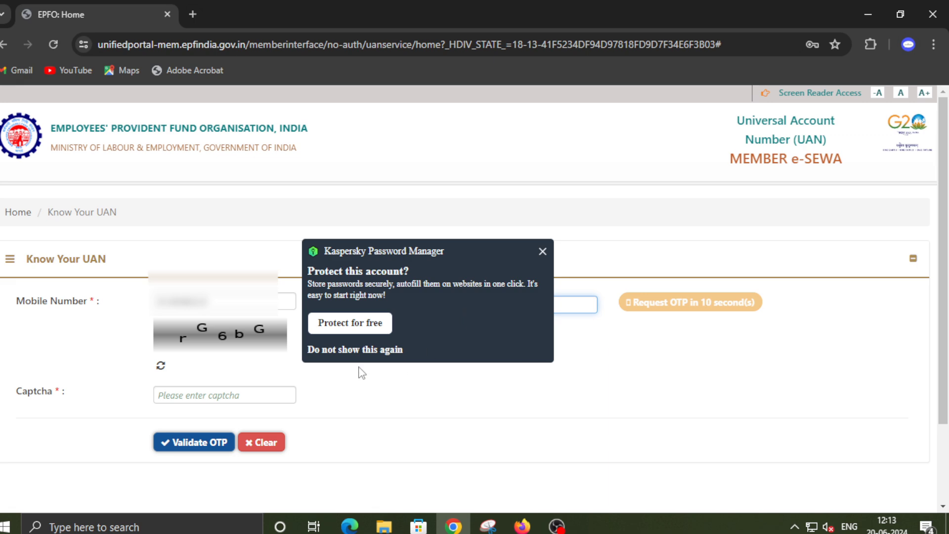
{"action": "left_click", "coordinate": [543, 251]}
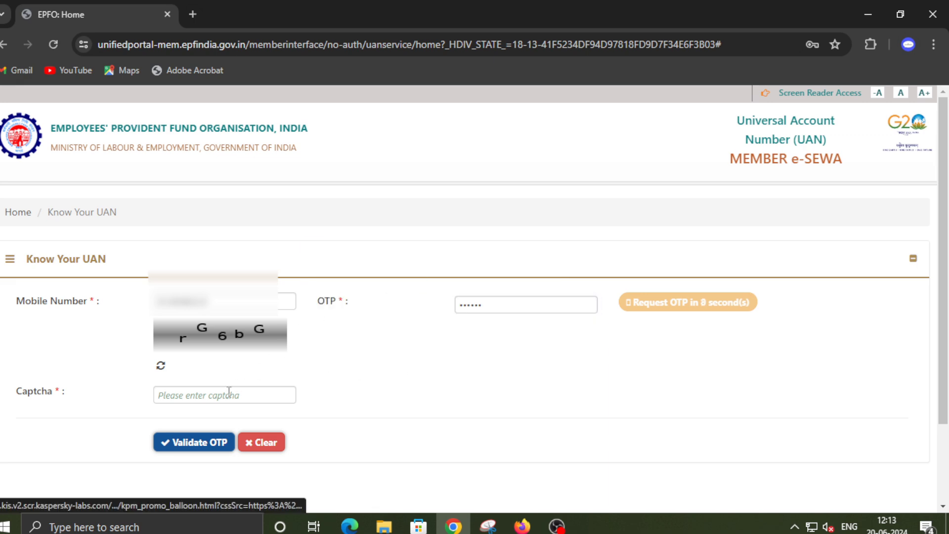
{"action": "left_click", "coordinate": [203, 394]}
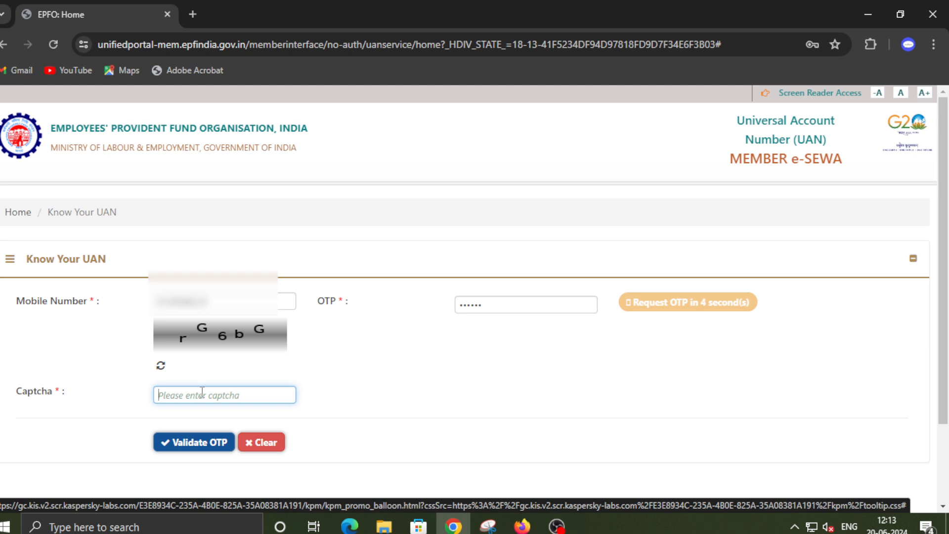
{"action": "type", "text": "rG"}
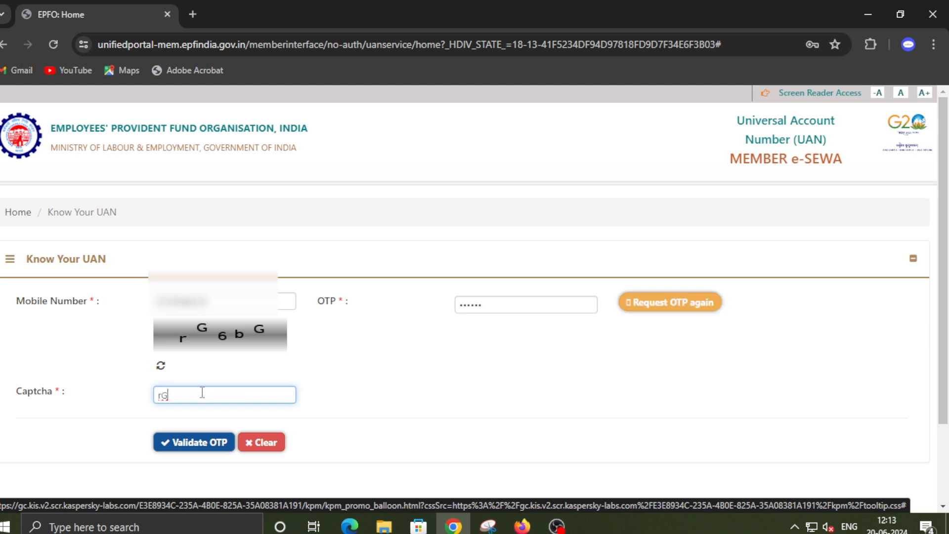
{"action": "type", "text": "6bG"}
{"action": "left_click", "coordinate": [204, 442]}
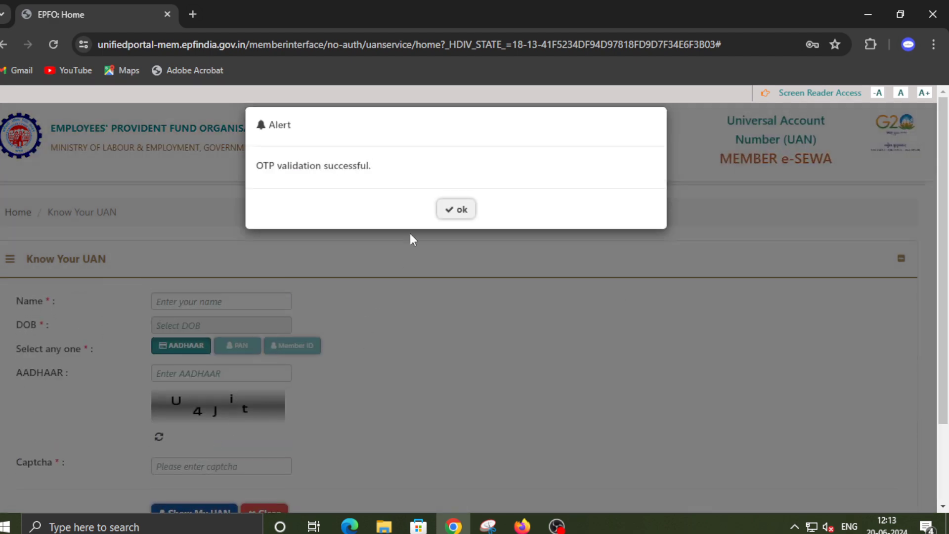
- Dismiss the validation notice and enter the member's name
{"action": "left_click", "coordinate": [460, 213]}
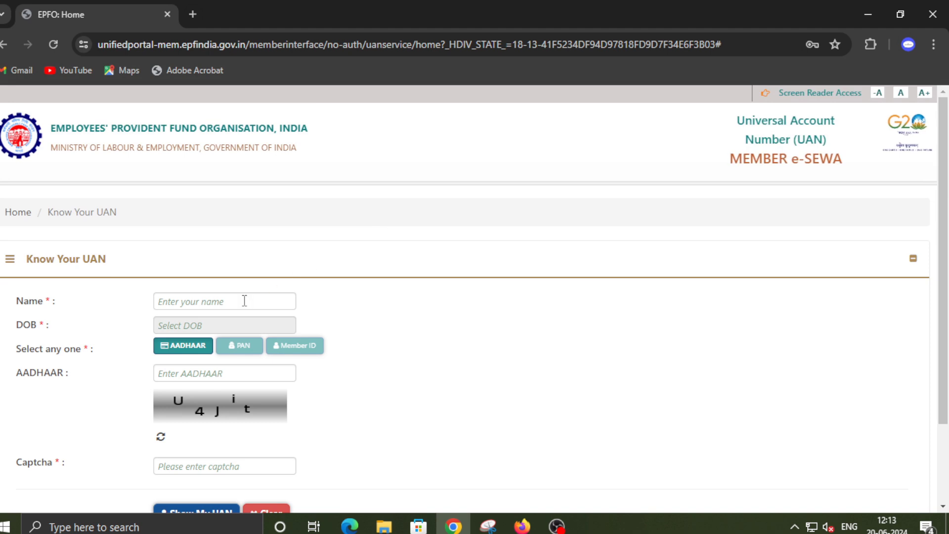
{"action": "left_click", "coordinate": [244, 301]}
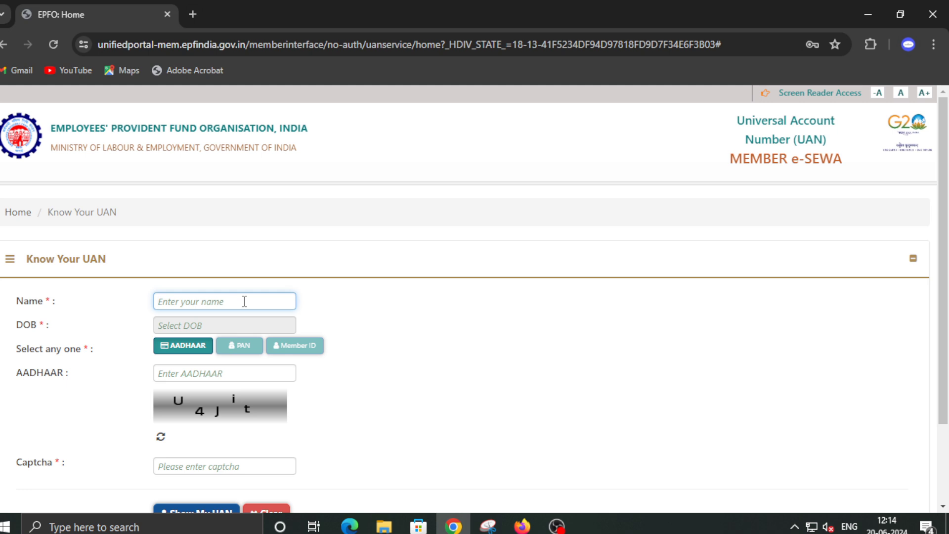
{"action": "type", "text": "u"}
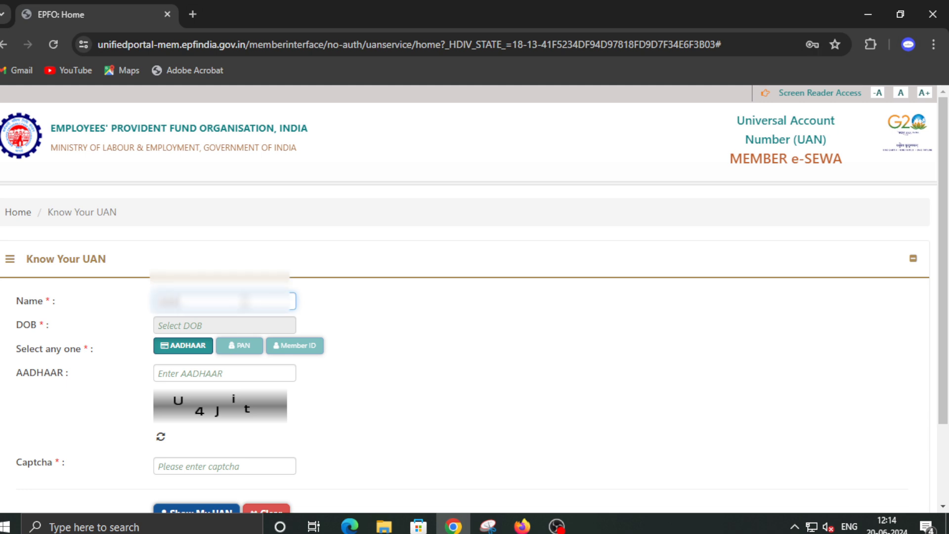
{"action": "type", "text": "ashar"}
- Set the date of birth to 20 September 1969 in the calendar
{"action": "left_click", "coordinate": [224, 325]}
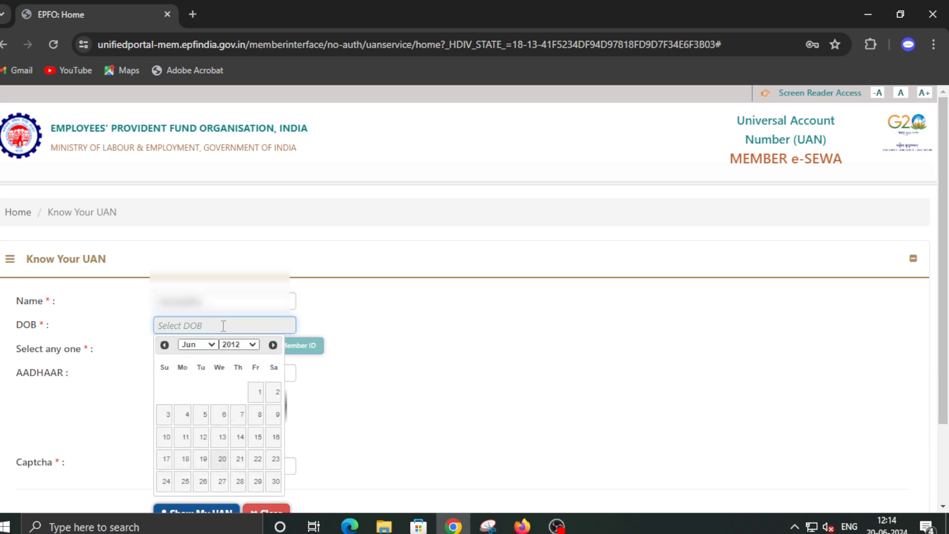
{"action": "left_click", "coordinate": [239, 344]}
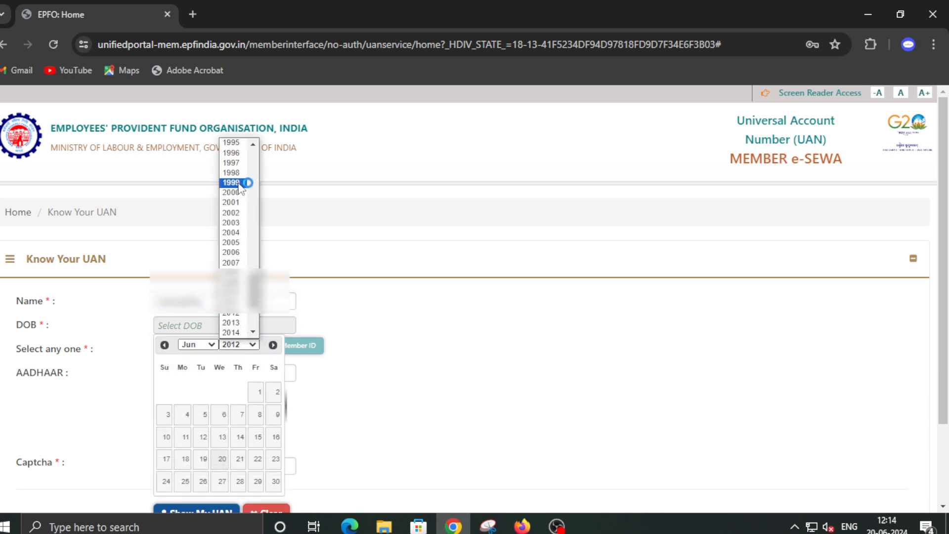
{"action": "scroll", "coordinate": [238, 171], "scroll_direction": "up", "scroll_amount": 5}
{"action": "scroll", "coordinate": [238, 170], "scroll_direction": "up", "scroll_amount": 3}
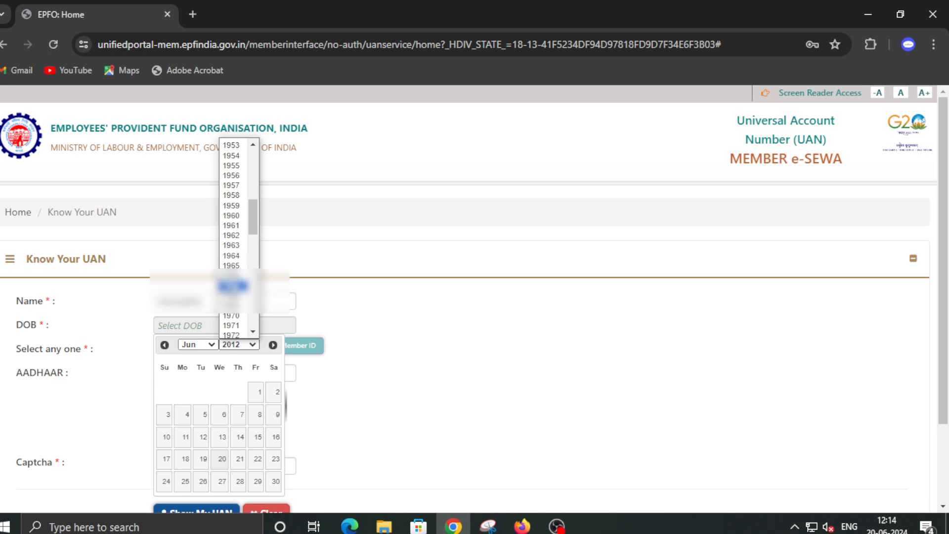
{"action": "left_click", "coordinate": [235, 305]}
{"action": "left_click", "coordinate": [206, 345]}
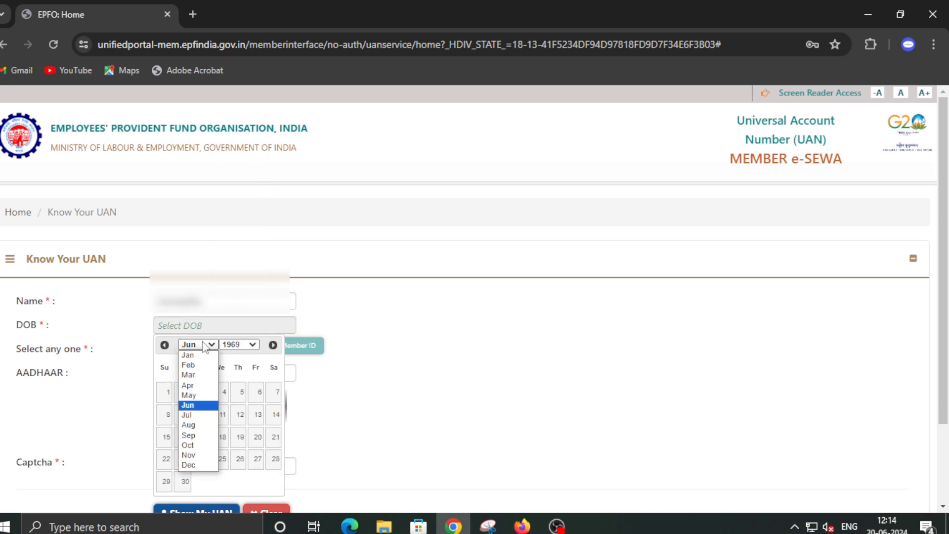
{"action": "left_click", "coordinate": [194, 436]}
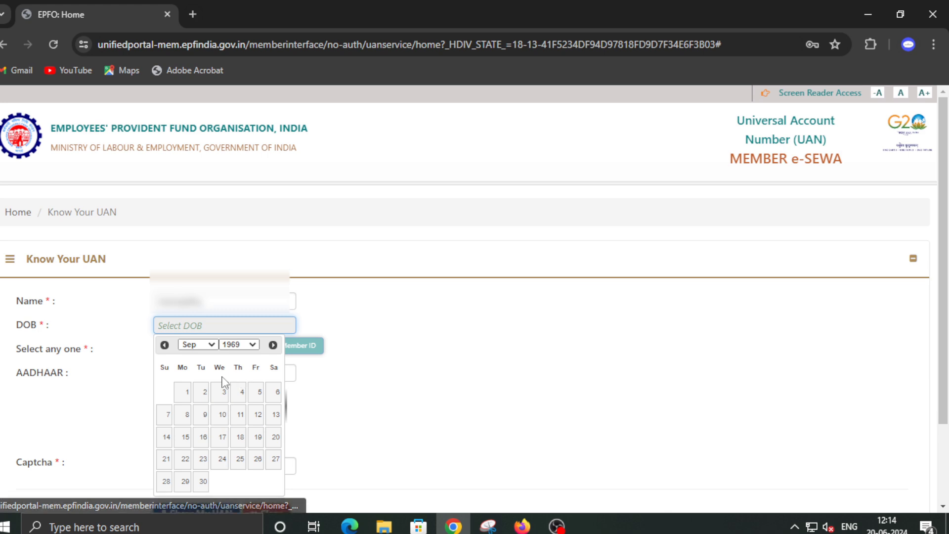
{"action": "left_click", "coordinate": [275, 437]}
{"action": "scroll", "coordinate": [190, 355], "scroll_direction": "down", "scroll_amount": 2}
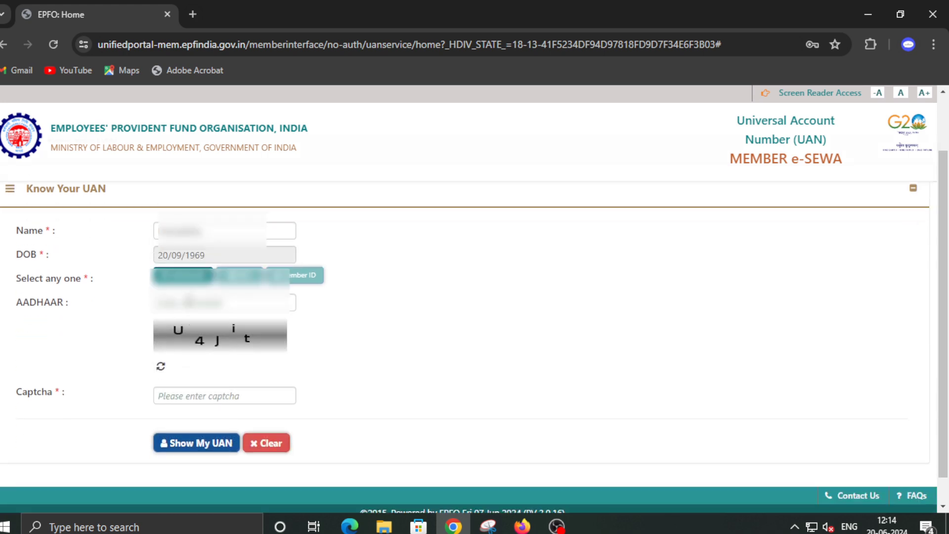
- Keep AADHAAR as the identifier and replace the Aadhaar number with the corrected one
{"action": "left_click", "coordinate": [181, 301]}
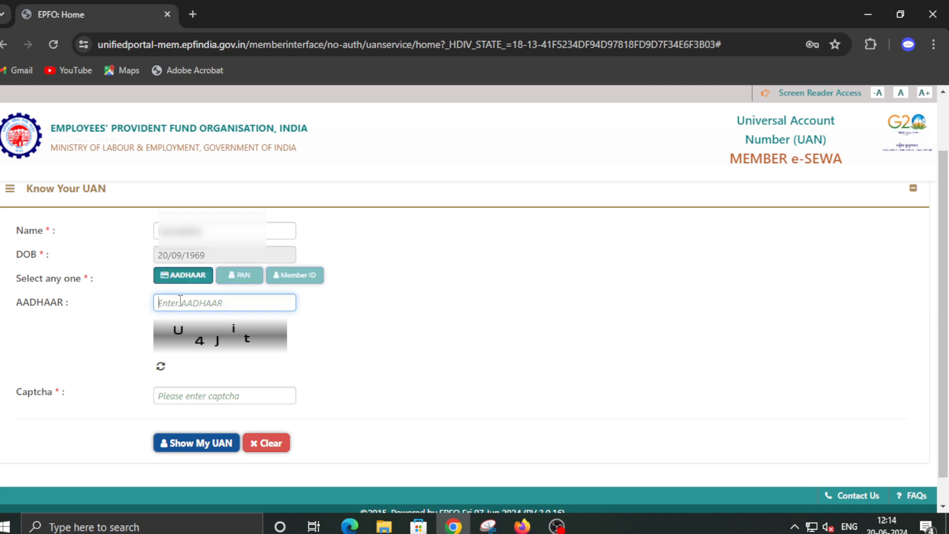
{"action": "left_click", "coordinate": [239, 278]}
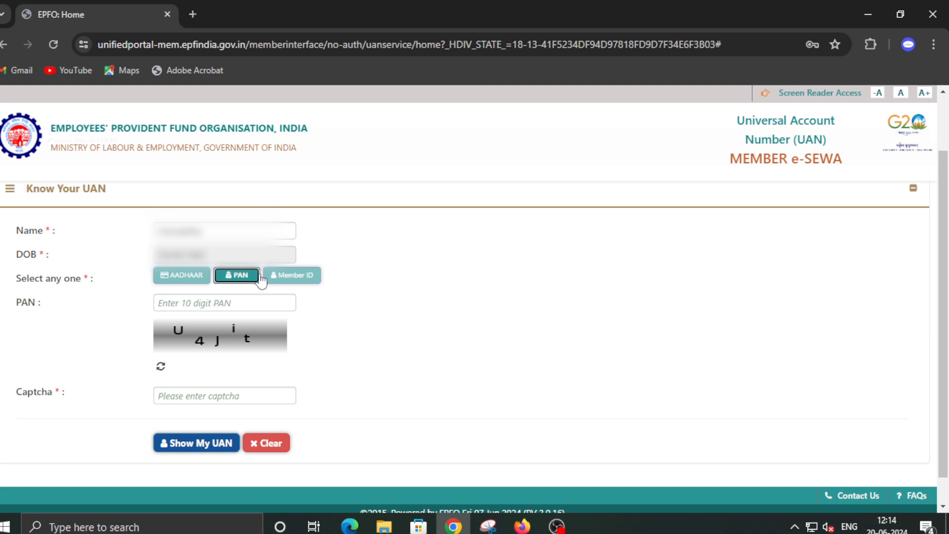
{"action": "left_click", "coordinate": [277, 276]}
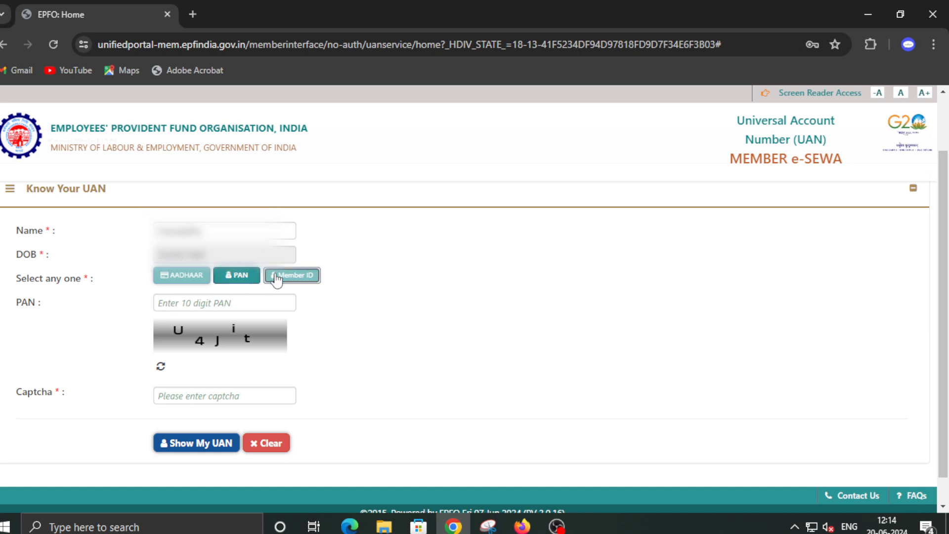
{"action": "left_click", "coordinate": [197, 278]}
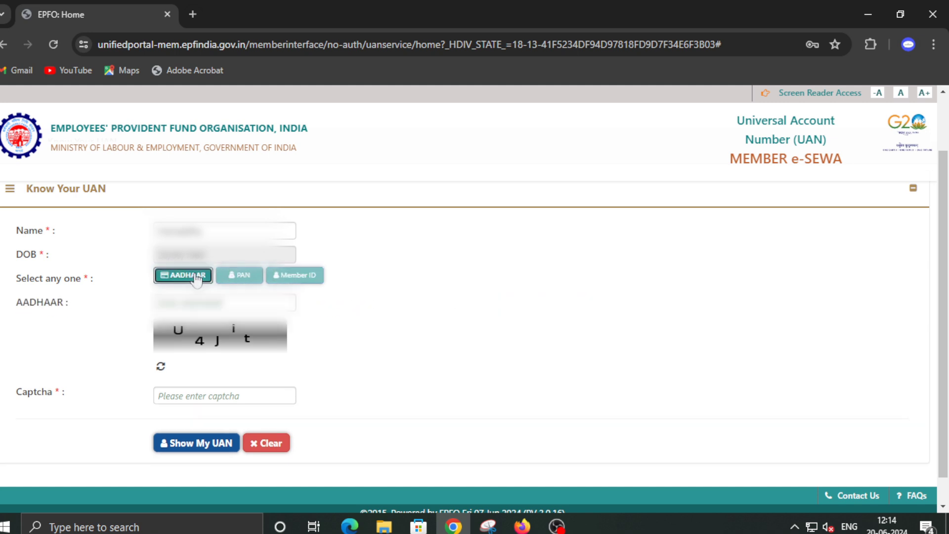
{"action": "left_click", "coordinate": [194, 299]}
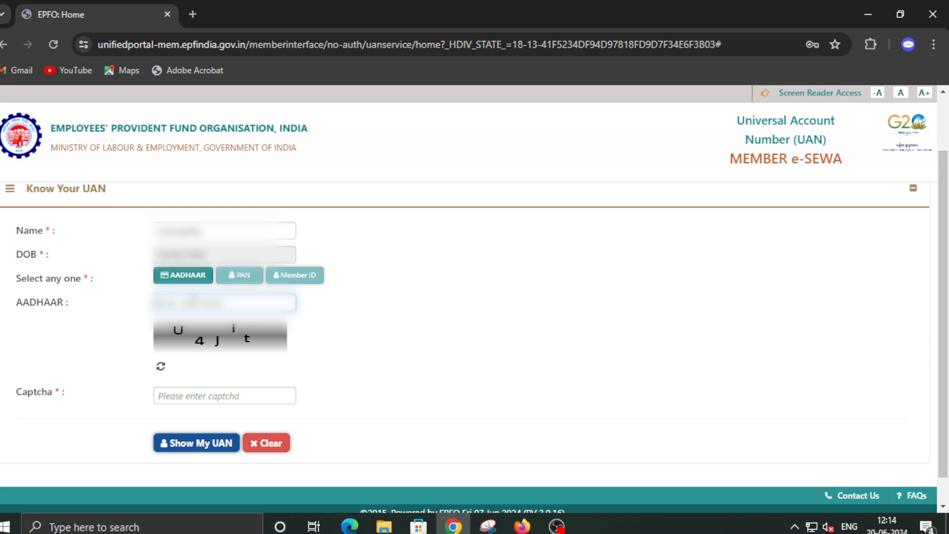
{"action": "key", "text": "BackSpace"}
{"action": "key", "text": "BackSpace"}
{"action": "key", "text": "BackSpace"}
{"action": "key", "text": "BackSpace"}
{"action": "key", "text": "BackSpace"}
{"action": "key", "text": "BackSpace"}
{"action": "key", "text": "BackSpace"}
{"action": "key", "text": "BackSpace"}
{"action": "key", "text": "BackSpace"}
{"action": "key", "text": "BackSpace"}
{"action": "type", "text": "1234567890"}
- Enter the displayed captcha and submit with Show My UAN
{"action": "left_click", "coordinate": [196, 398]}
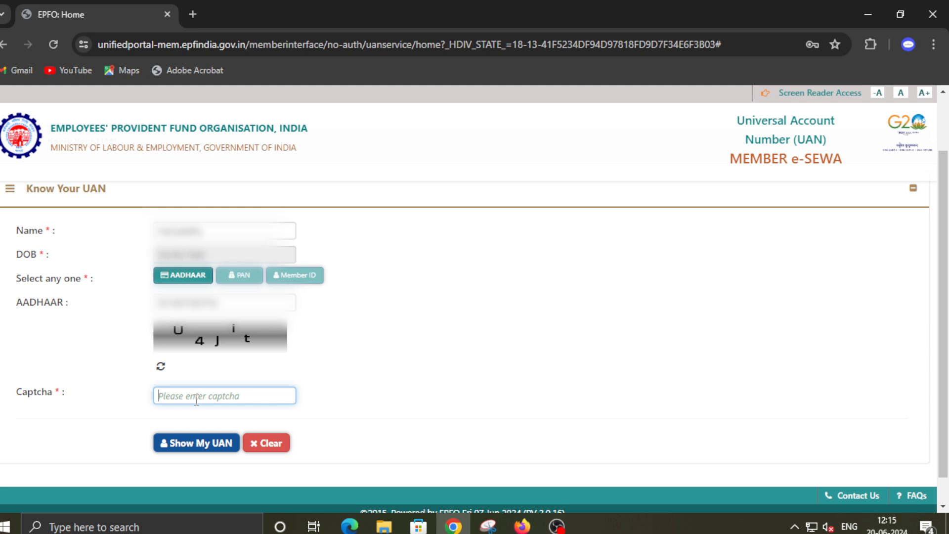
{"action": "type", "text": "U4Jit"}
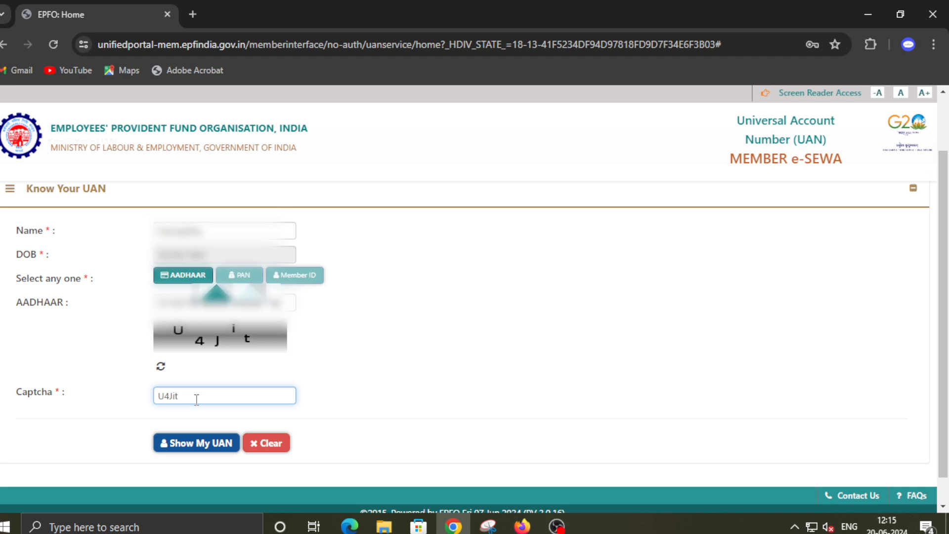
{"action": "left_click", "coordinate": [200, 444]}
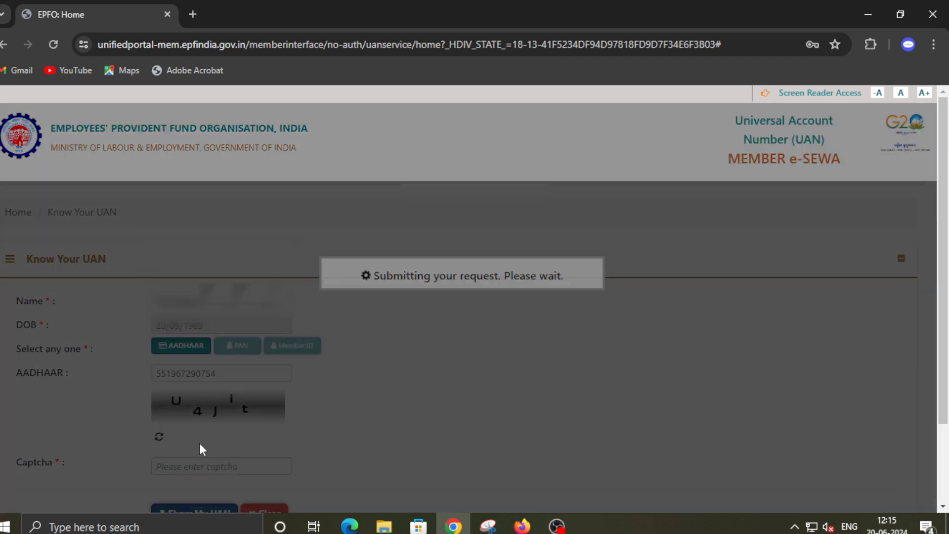